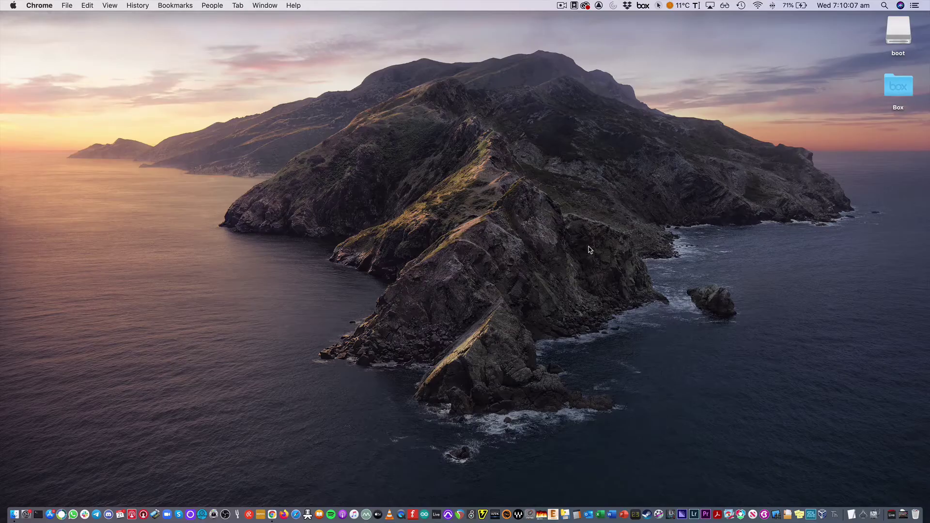
- Open Disk Utility
click(590, 250)
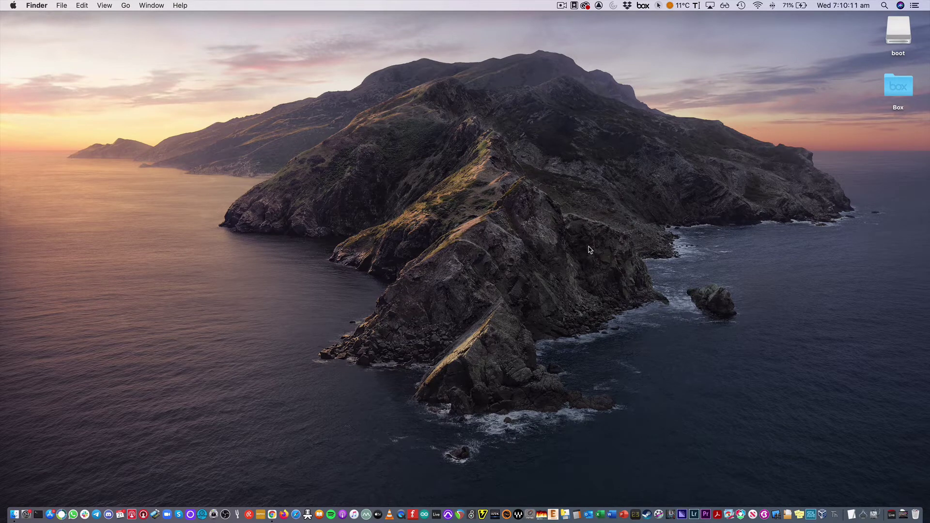
key(super+space)
text(disk)
key(Return)
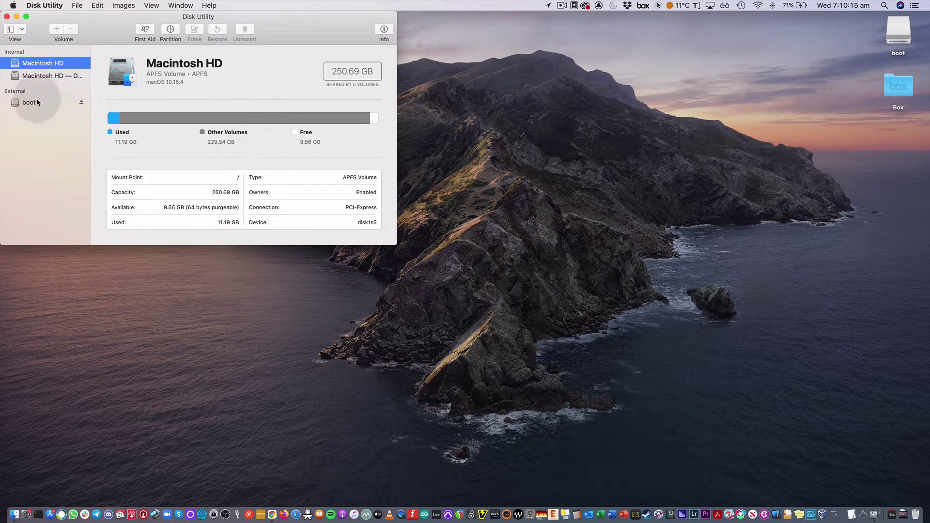
- Erase the external boot volume in ExFAT format with the name BOOT, and quit Disk Utility
right_click(38, 102)
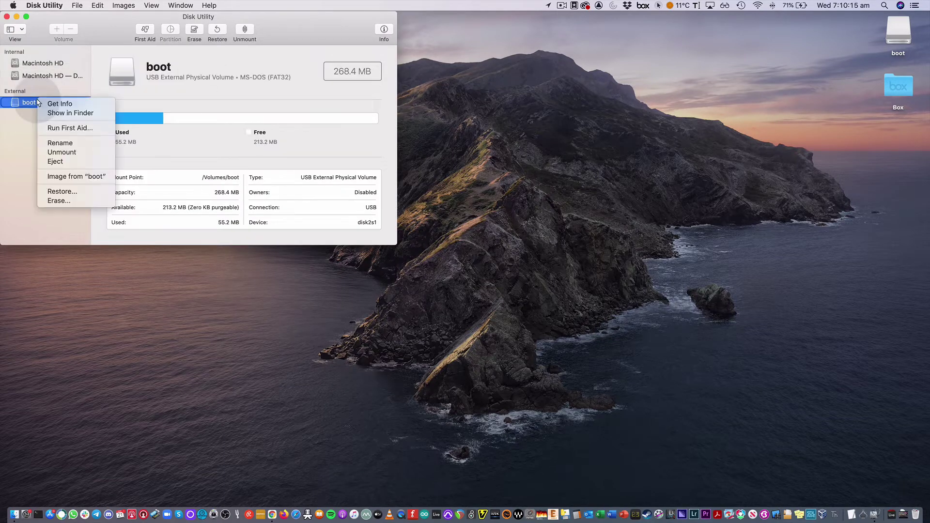
click(59, 200)
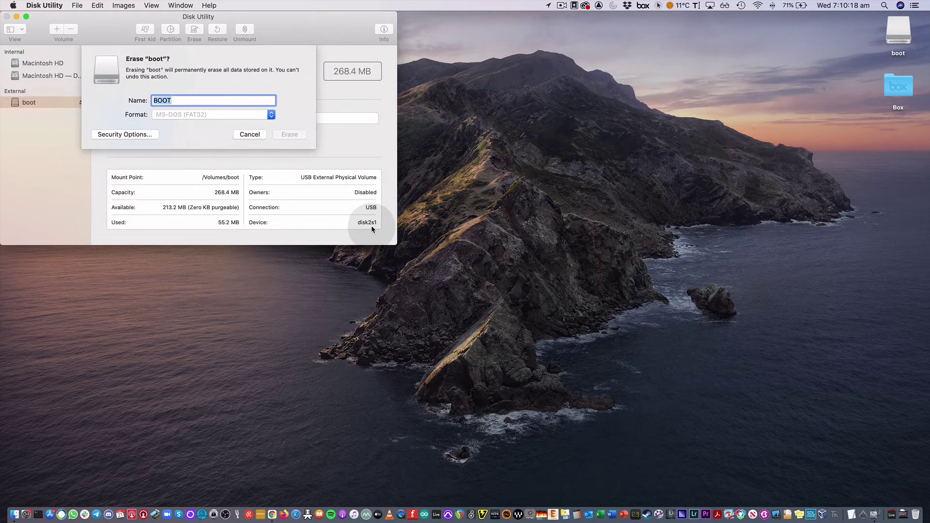
click(178, 115)
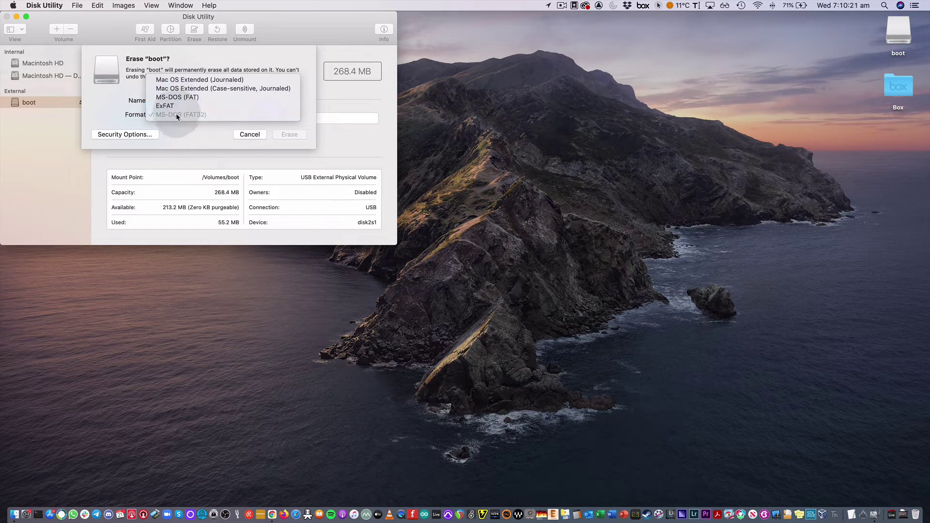
click(194, 142)
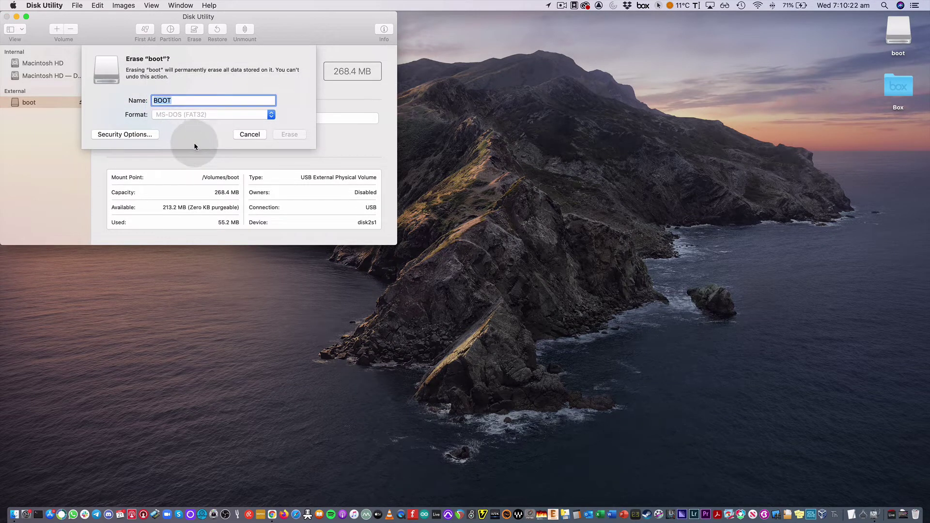
click(186, 117)
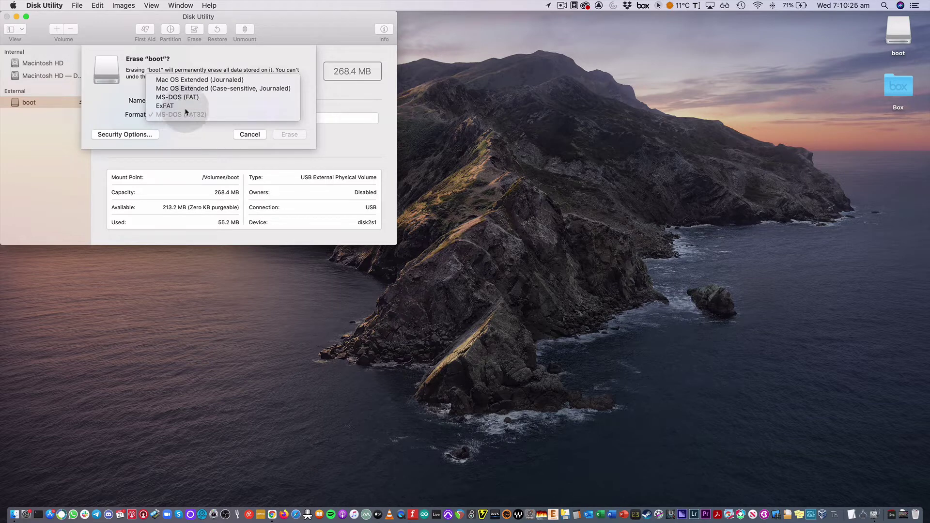
click(187, 108)
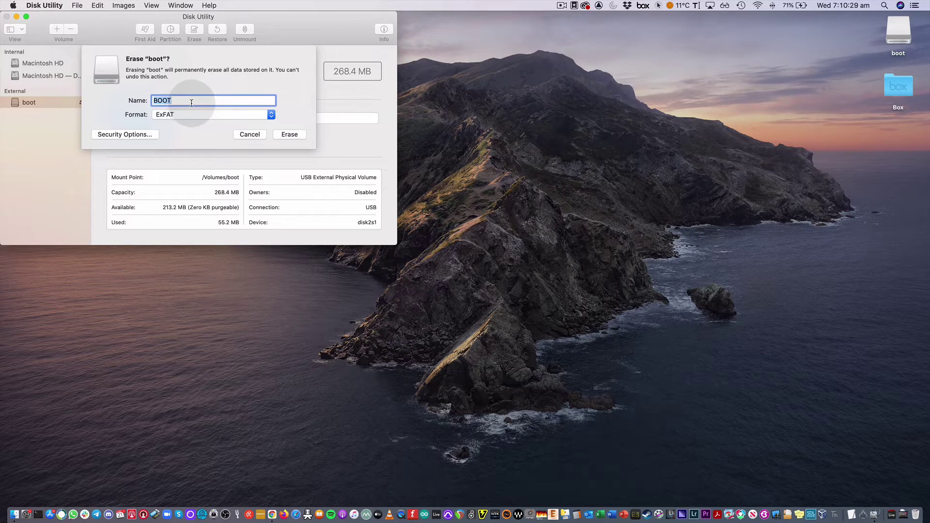
click(290, 135)
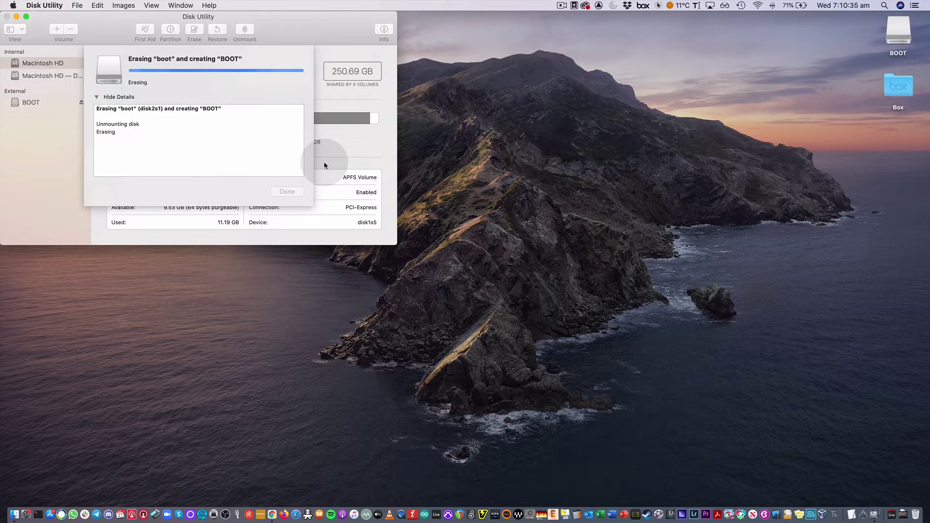
click(287, 192)
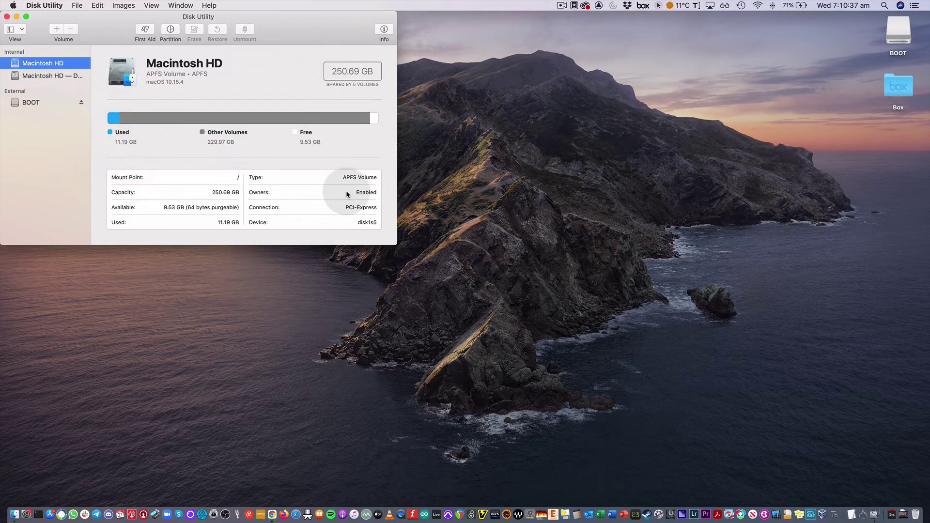
key(super+q)
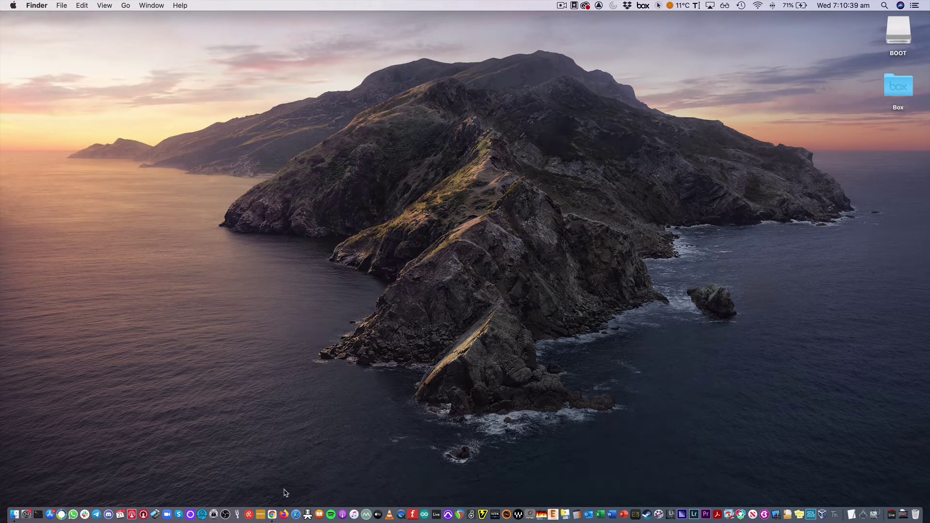
- Switch to Chrome and search Google for "raspberry imager"
click(272, 514)
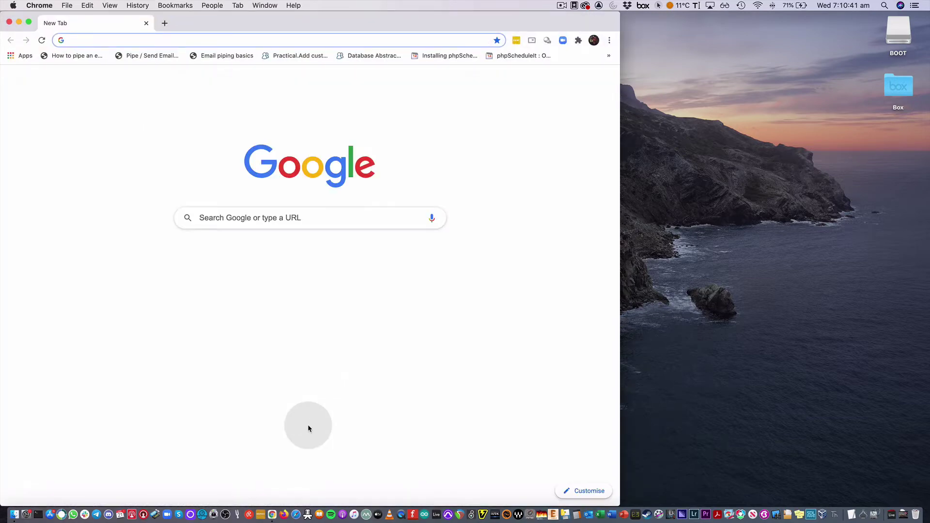
text(rasp)
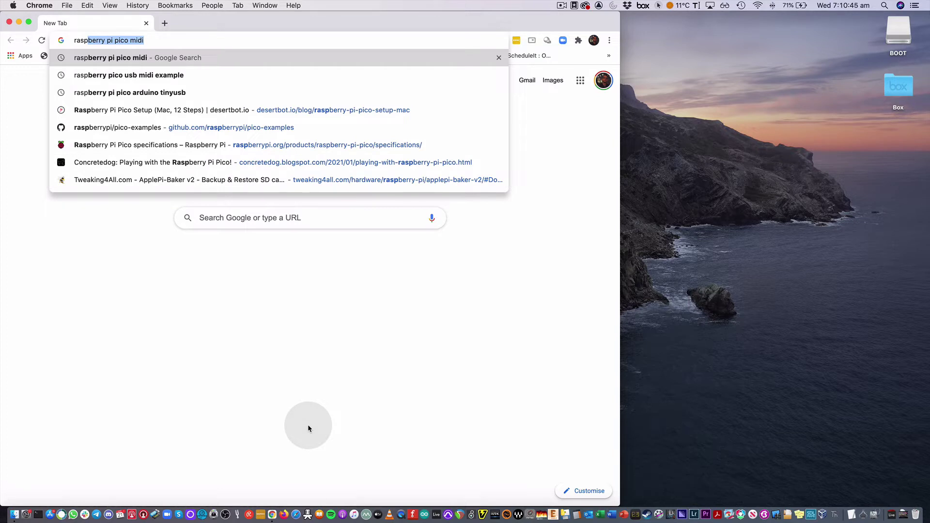
text(berry )
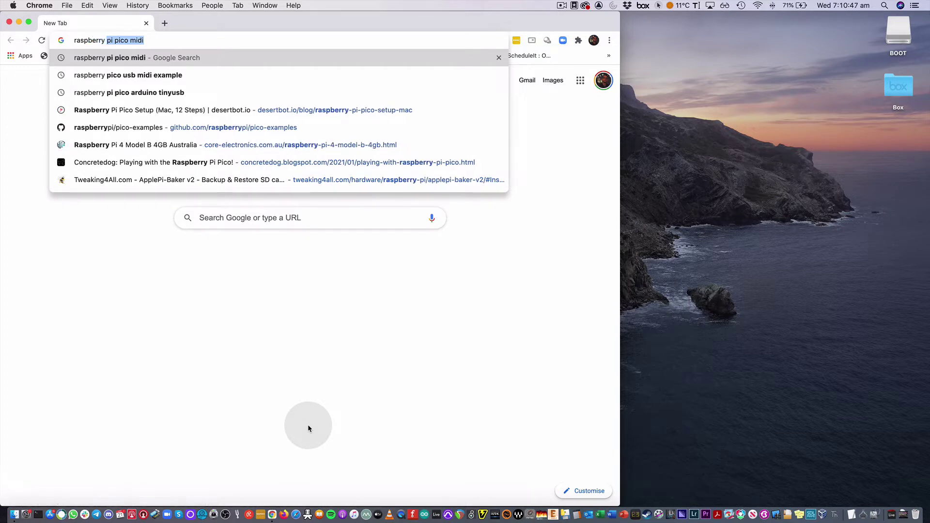
text(im)
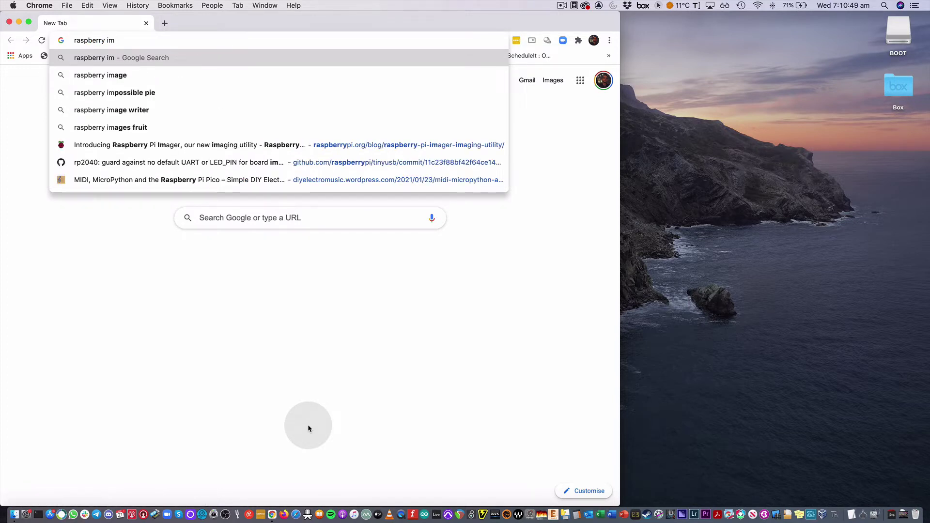
text(ager)
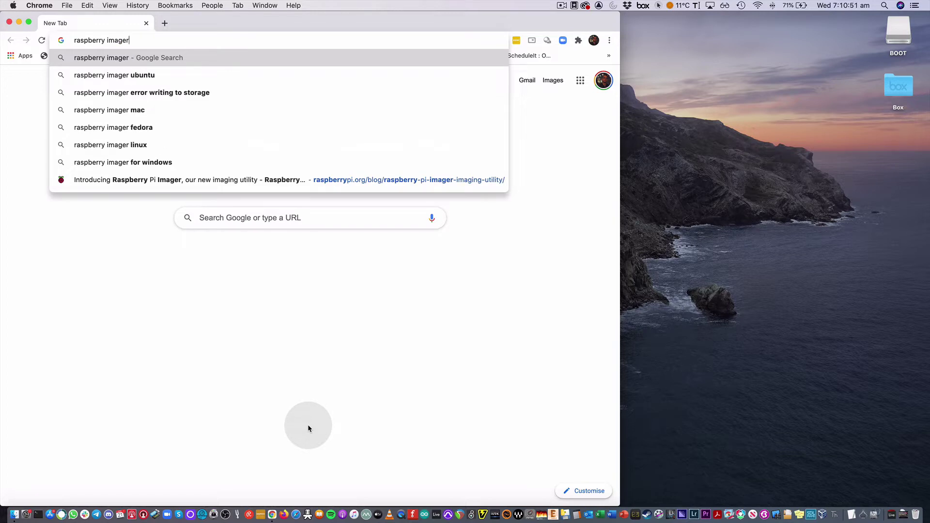
key(Return)
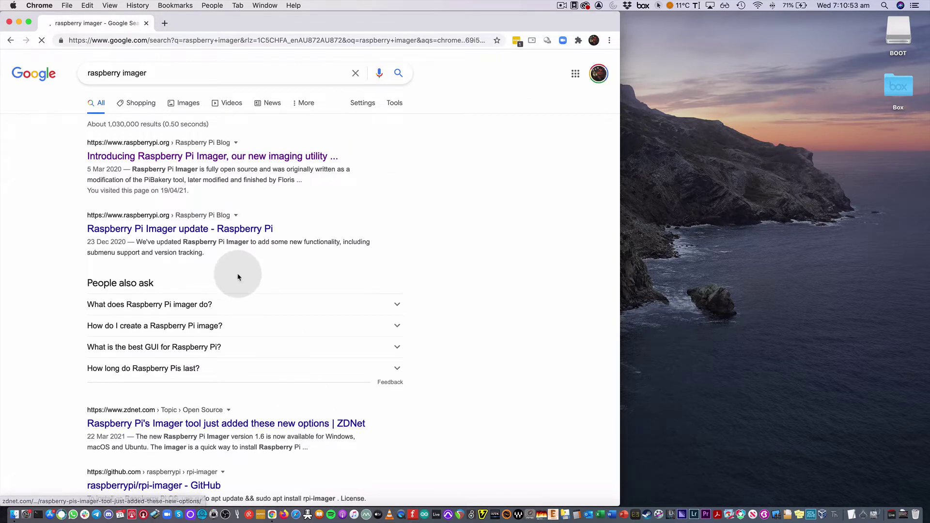
- Open the blog post introducing Raspberry Pi Imager and follow its link to the downloads page
click(214, 161)
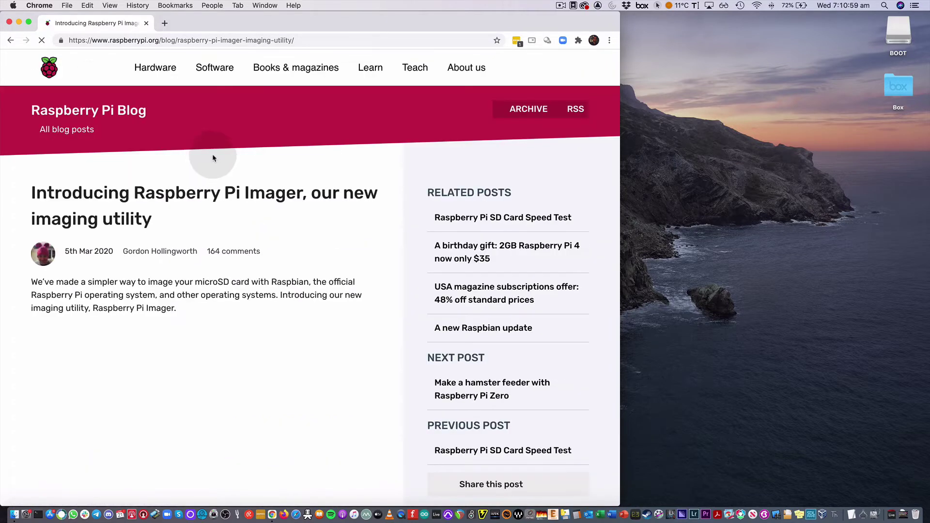
scroll(328, 263, down, 10)
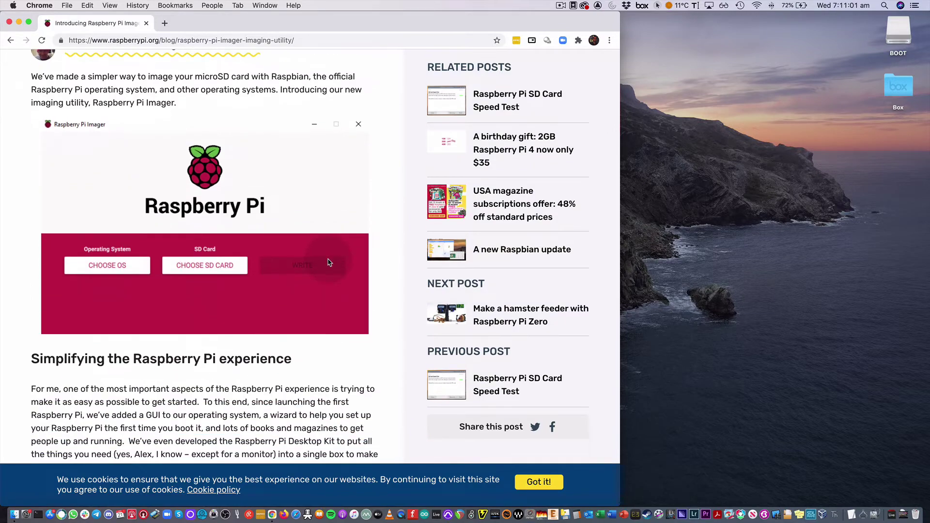
scroll(328, 263, down, 15)
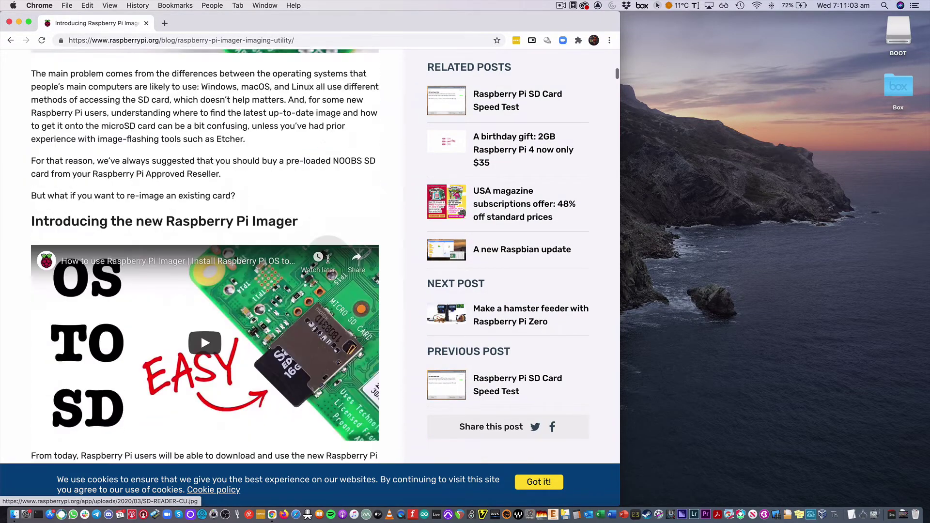
scroll(327, 262, down, 5)
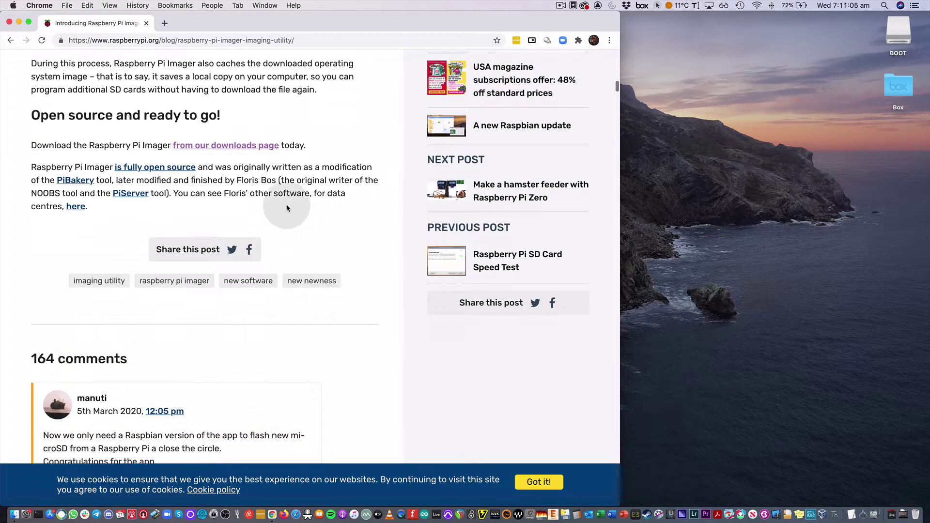
click(252, 150)
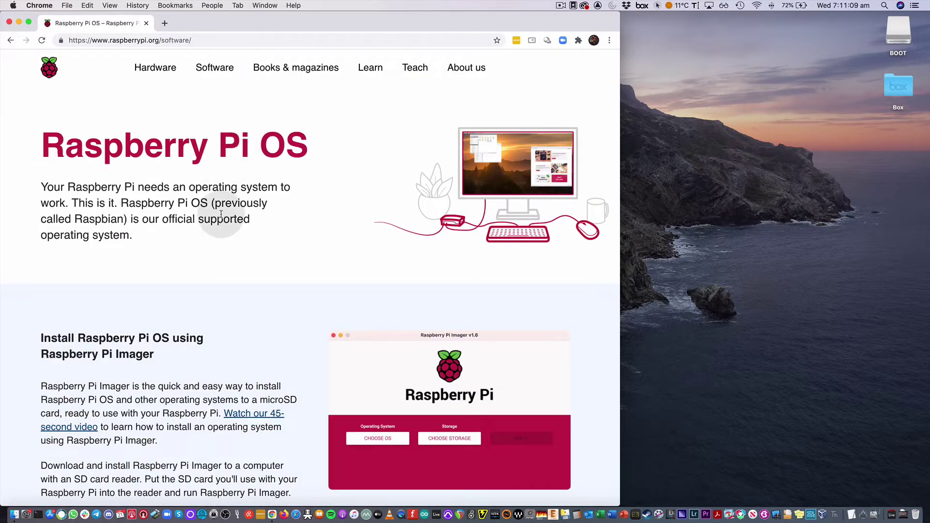
- Download Raspberry Pi Imager for macOS and save imager_1.6.1.dmg to the Desktop
scroll(233, 296, down, 3)
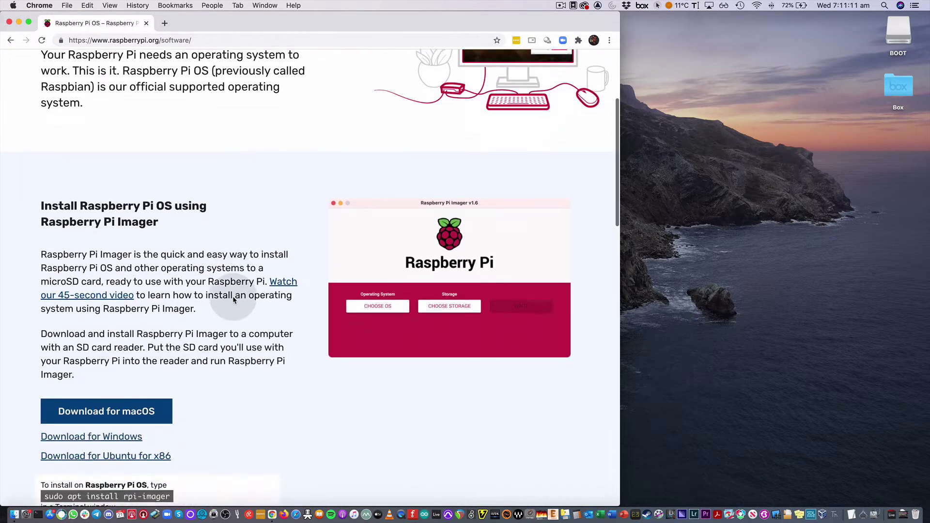
scroll(216, 404, down, 1)
click(149, 382)
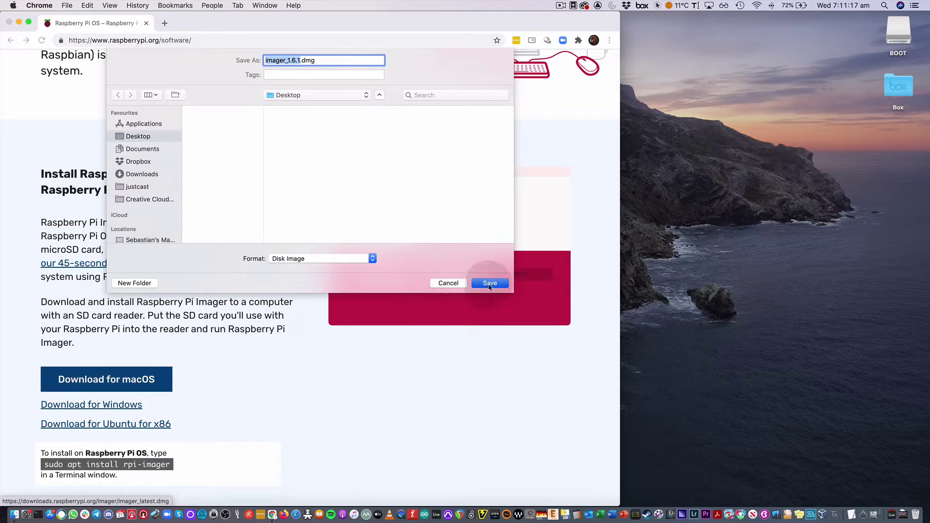
click(490, 284)
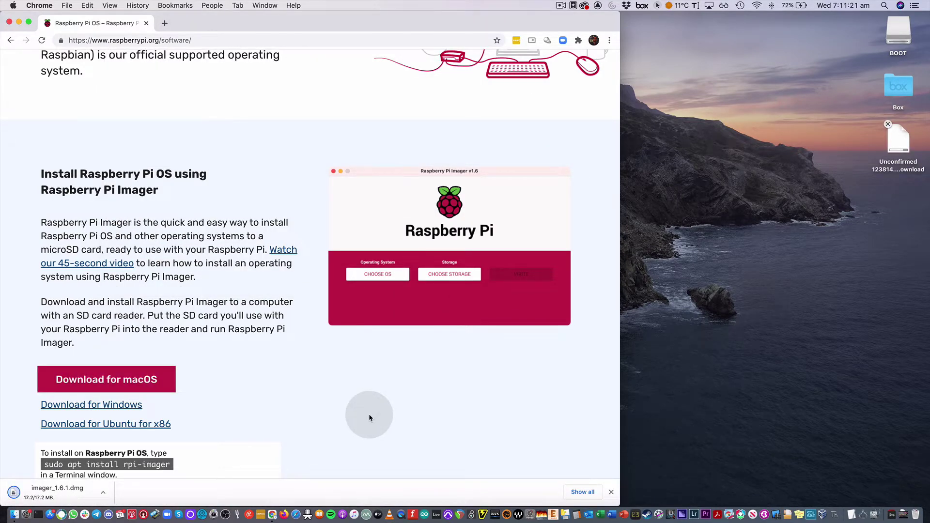
- Mount imager_1.6.1.dmg from the desktop and copy Raspberry Pi Imager into Applications, replacing the existing copy
key(F11)
click(899, 140)
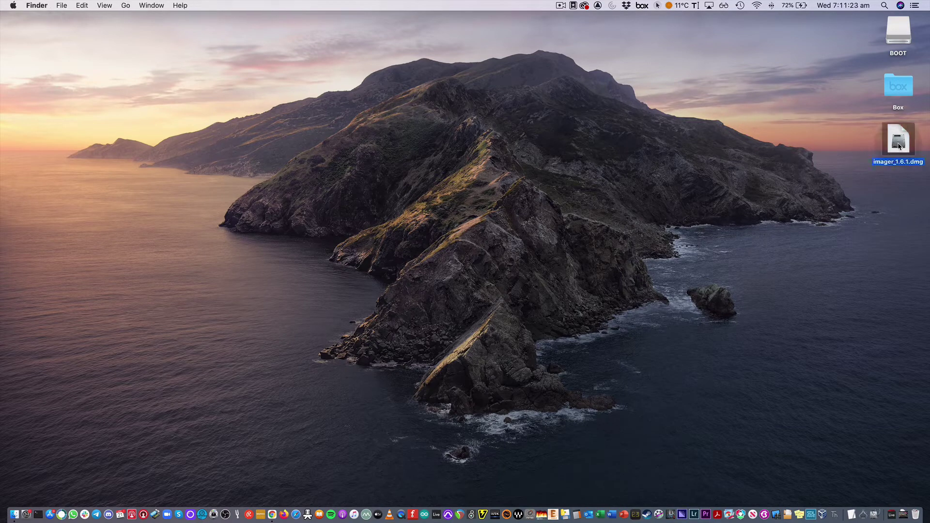
double_click(898, 145)
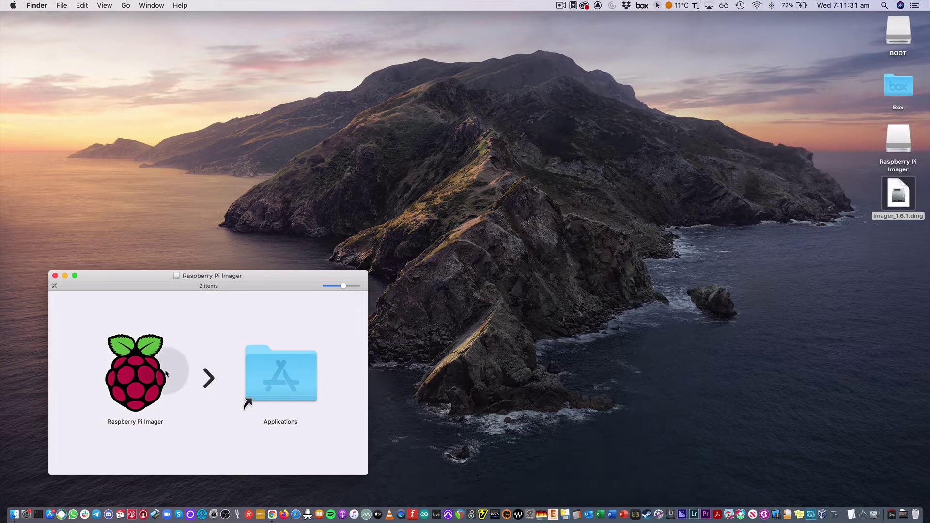
drag(140, 376, 265, 372)
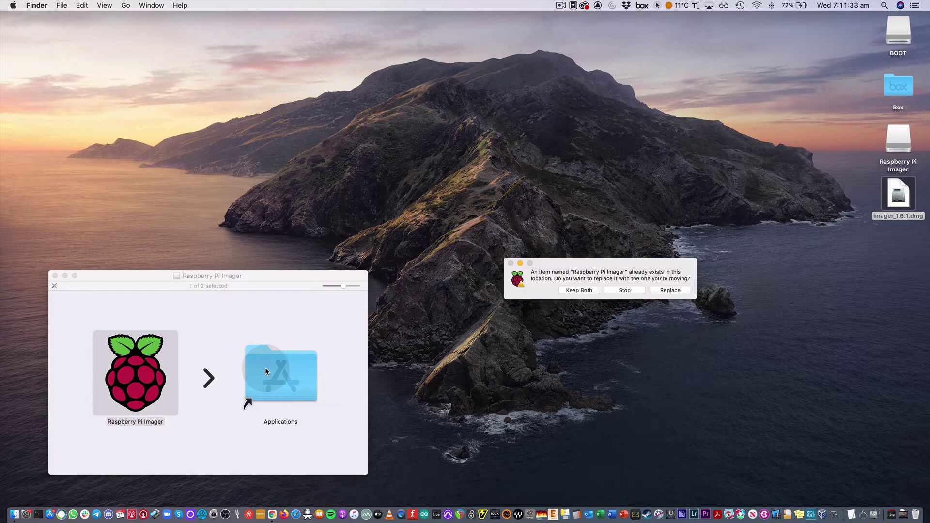
click(670, 290)
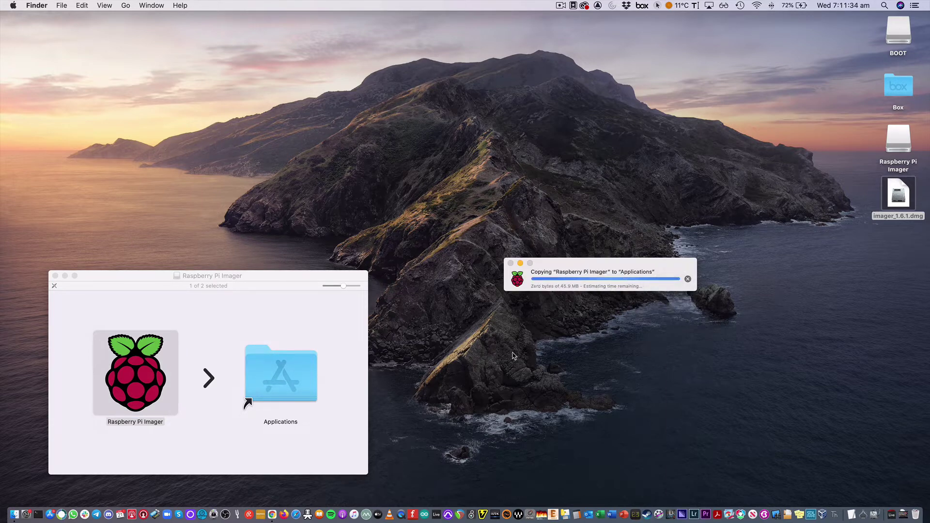
- Launch Raspberry Pi Imager from the Applications folder and close the installer and Applications windows
double_click(283, 375)
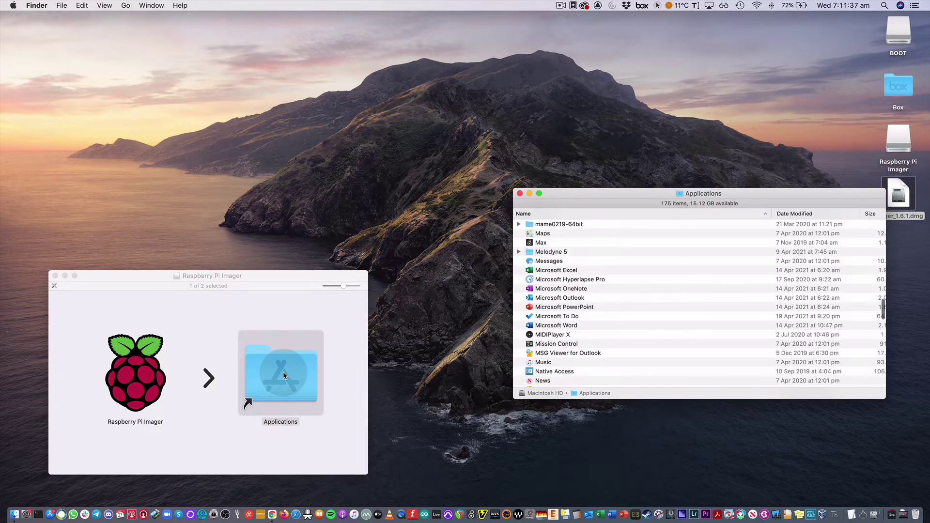
click(656, 282)
text(r)
scroll(617, 341, down, 2)
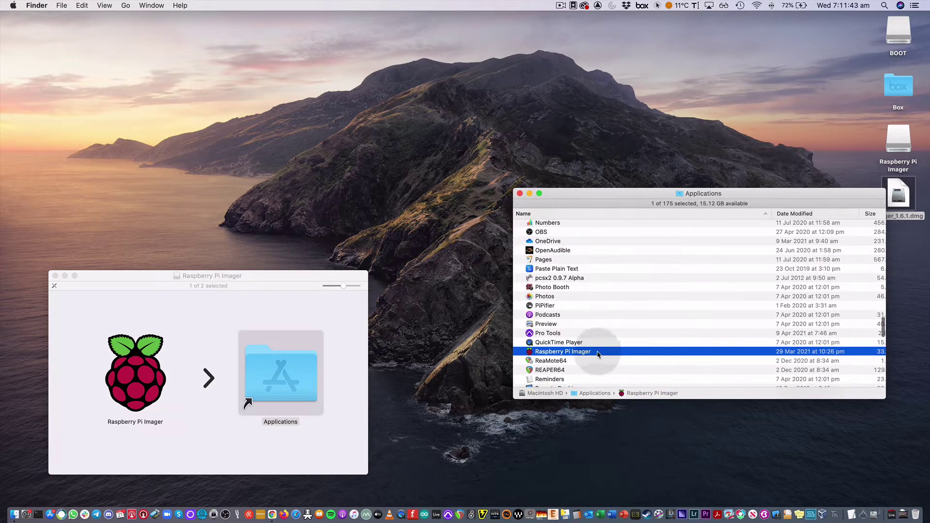
double_click(598, 354)
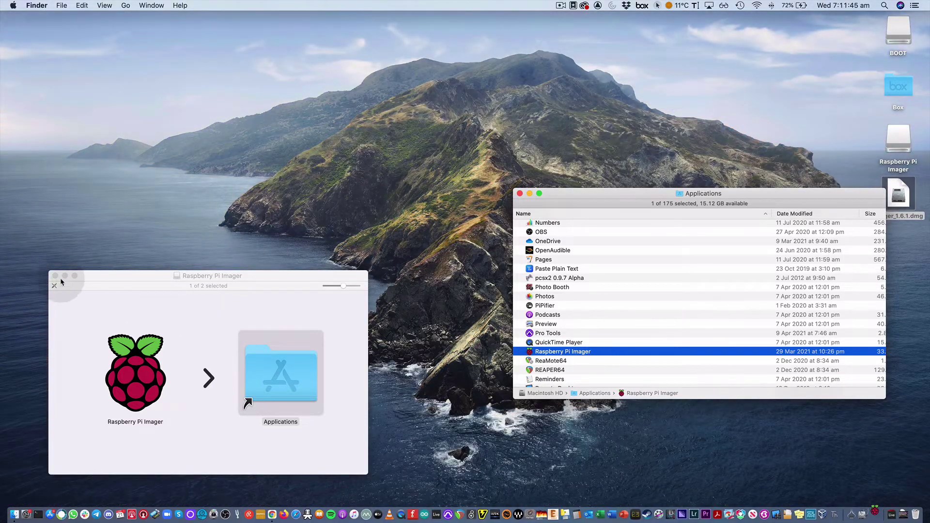
click(55, 276)
click(545, 183)
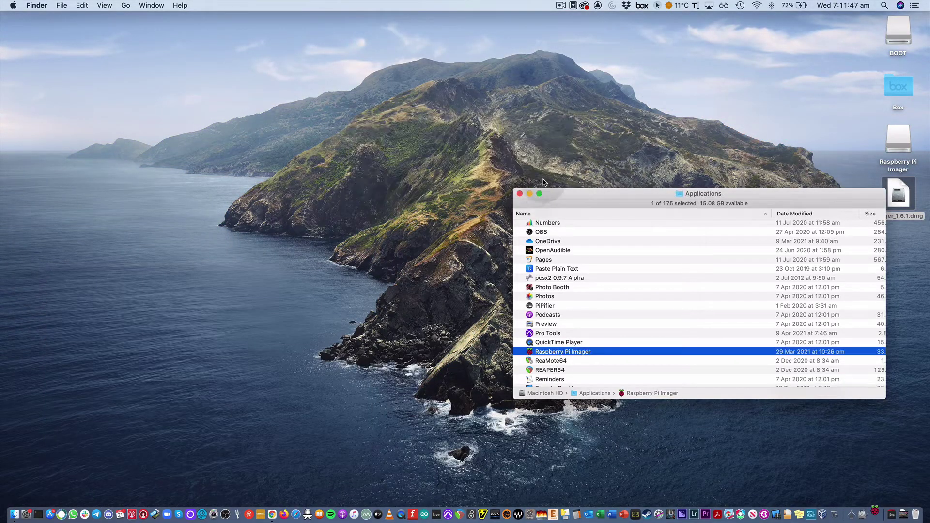
click(520, 194)
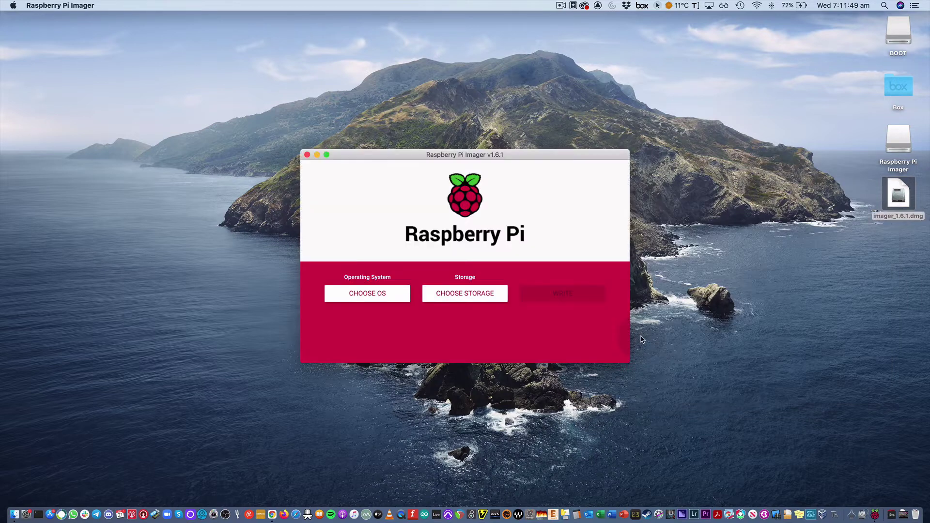
- Choose Raspberry Pi OS (32-bit) as the operating system and the 32.0 GB Mass Storage Device Media as the storage
click(376, 296)
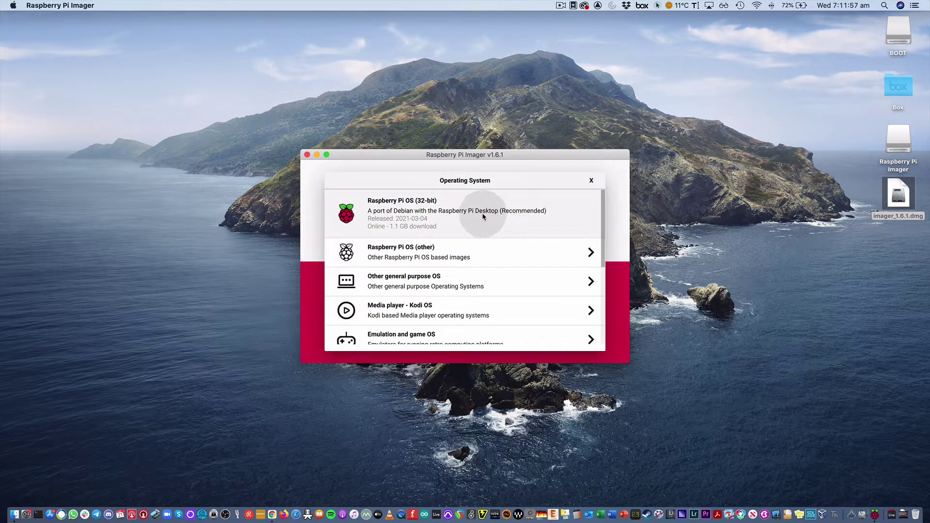
click(479, 214)
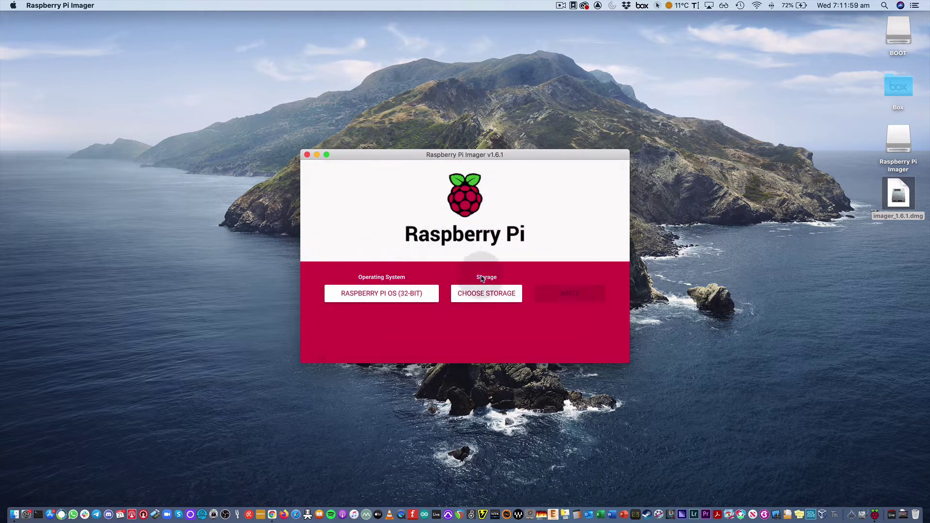
click(482, 293)
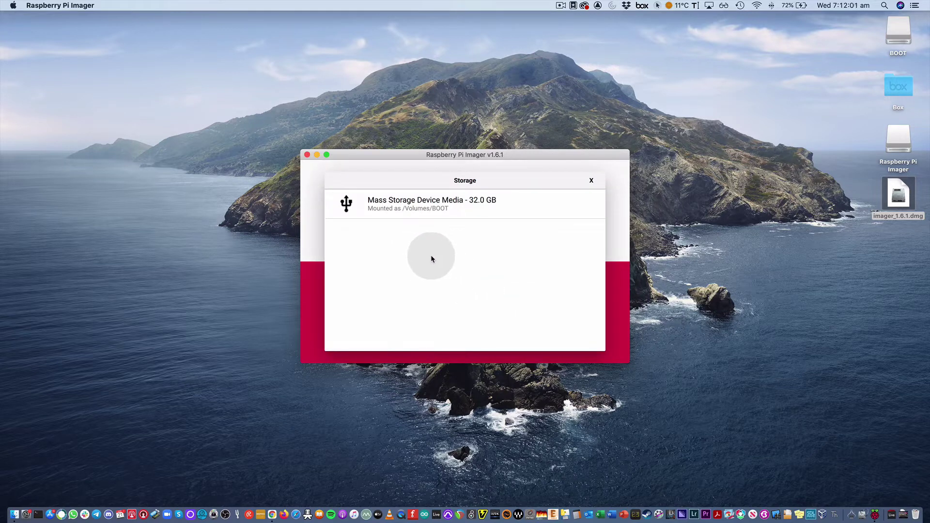
click(480, 207)
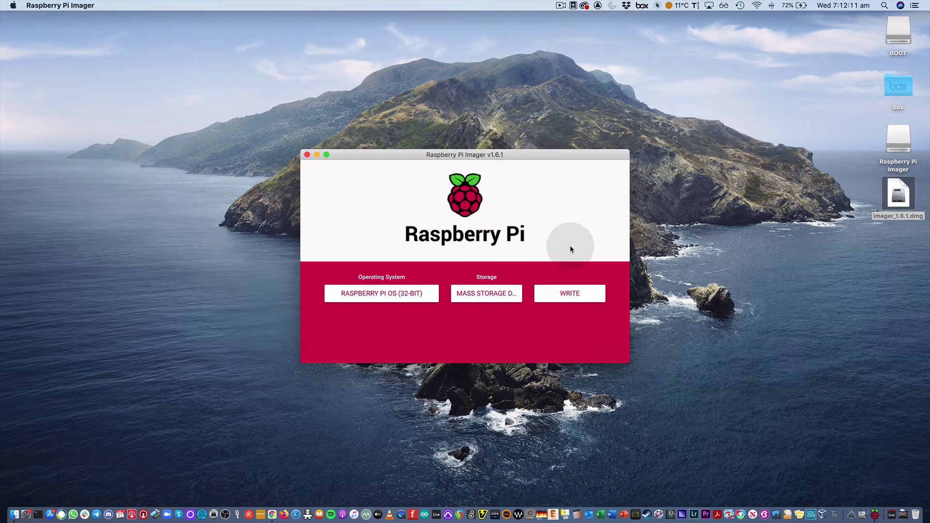
- Write the image to the card, agreeing to erase its existing data, and close Raspberry Pi Imager once writing is done
click(565, 293)
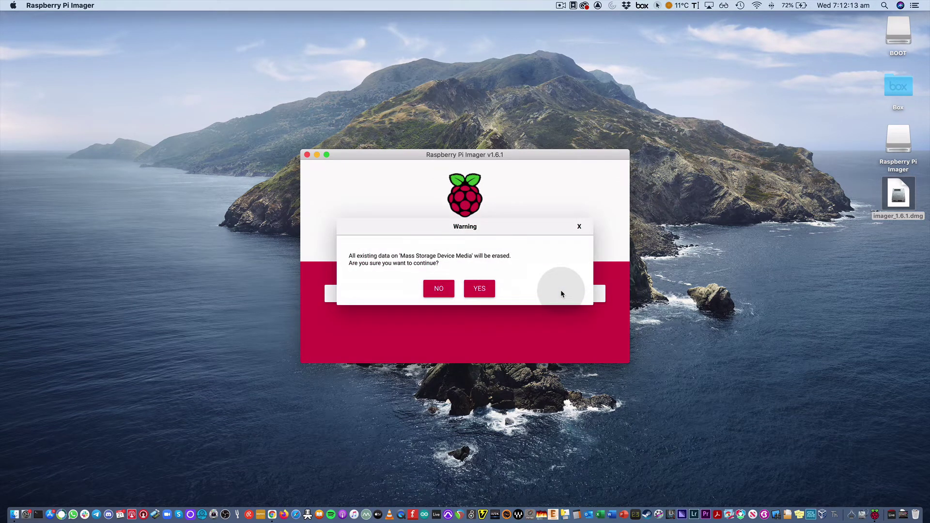
click(485, 293)
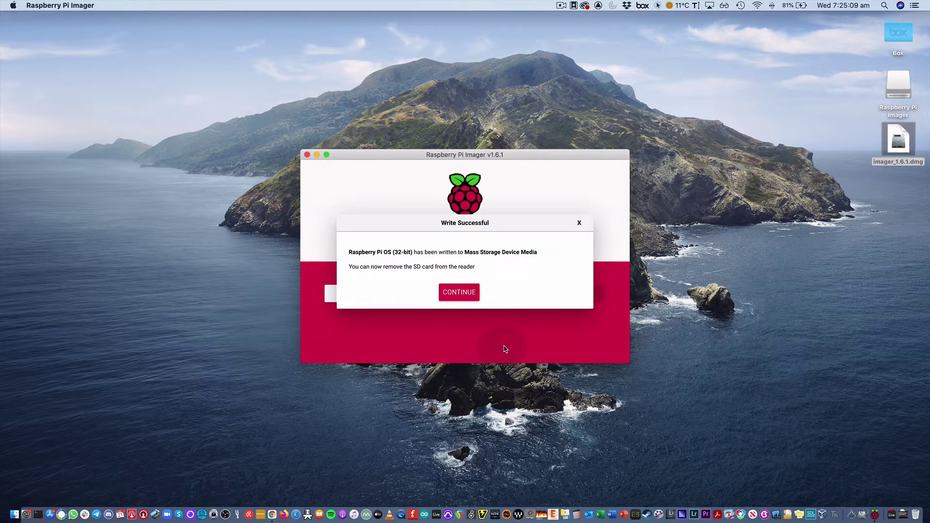
click(461, 293)
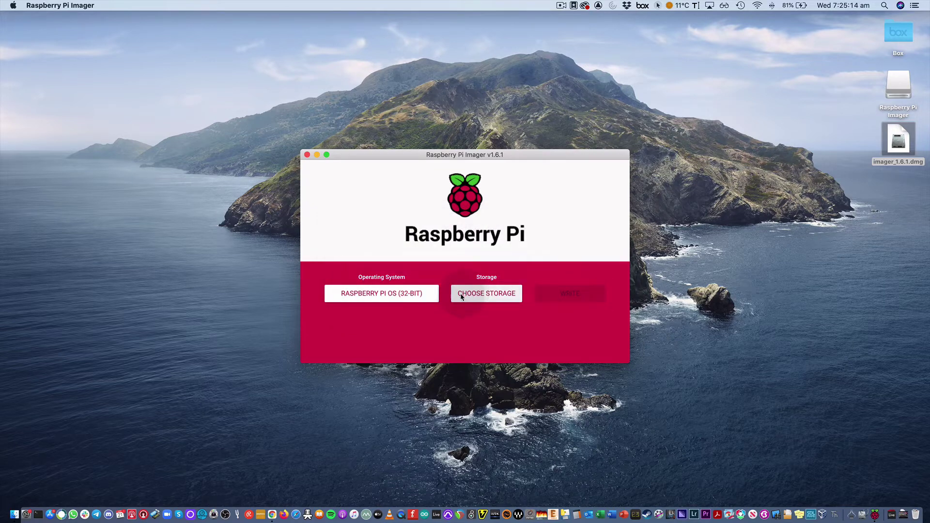
click(307, 155)
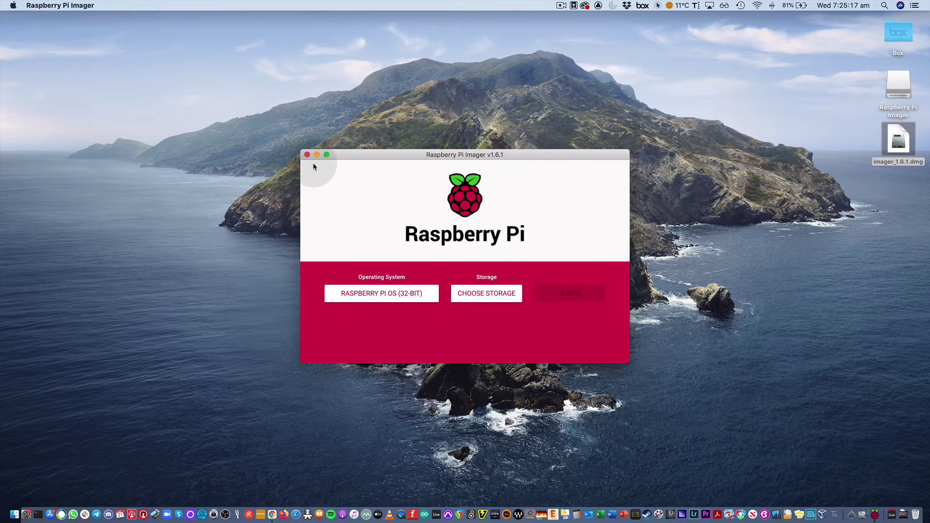